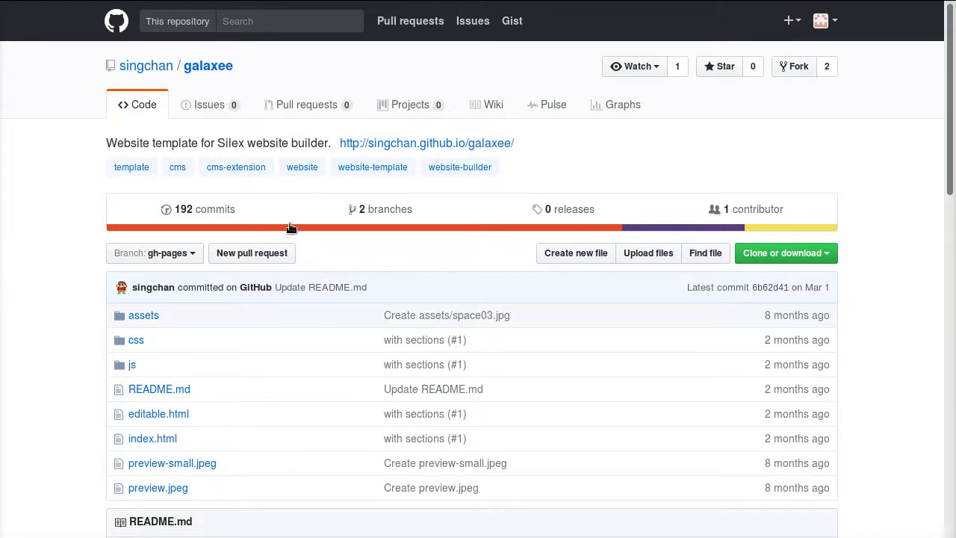
# Fork the galaxee website template repository and look over the file list of the fork
pyautogui.moveTo(554, 145); pyautogui.dragTo(339, 144)
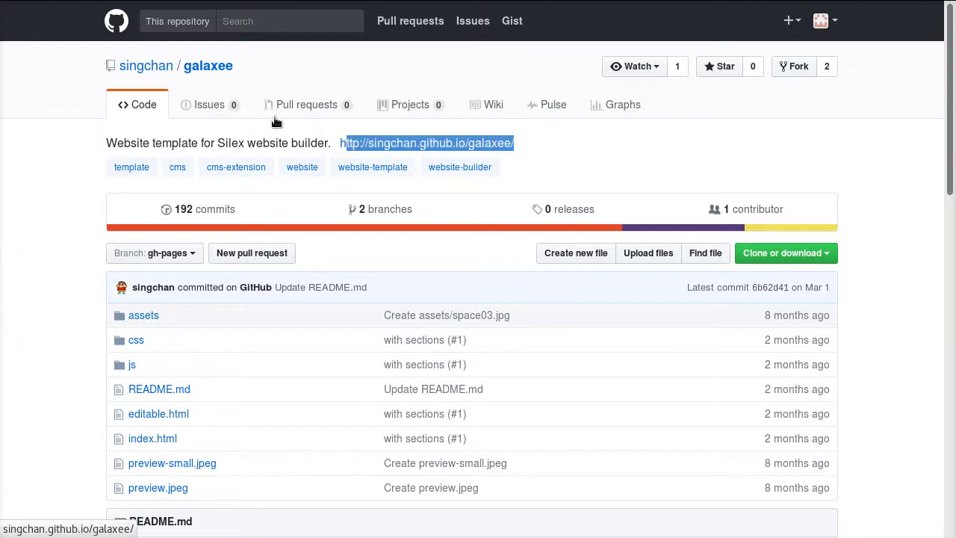
pyautogui.click(299, 127)
pyautogui.scroll(-4, 326, 298)
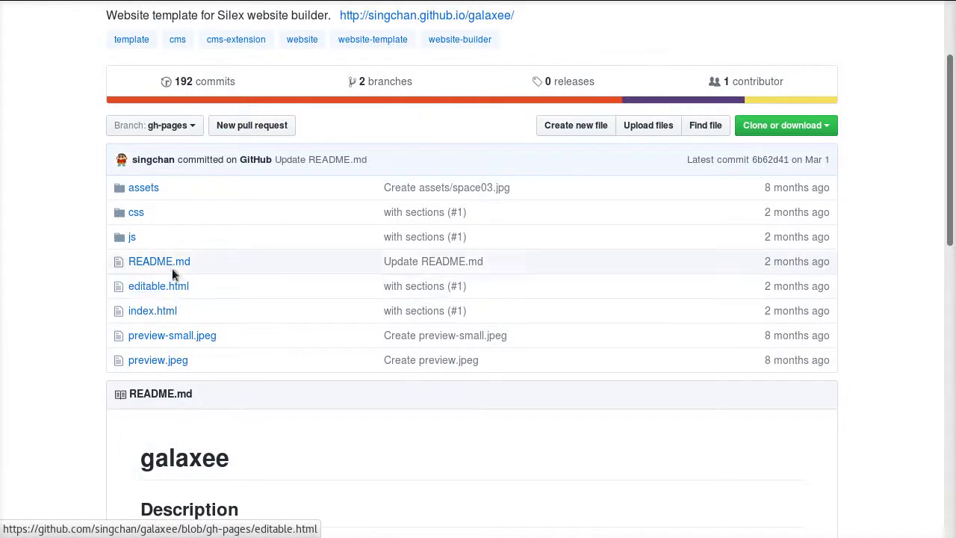
pyautogui.scroll(2, 490, 273)
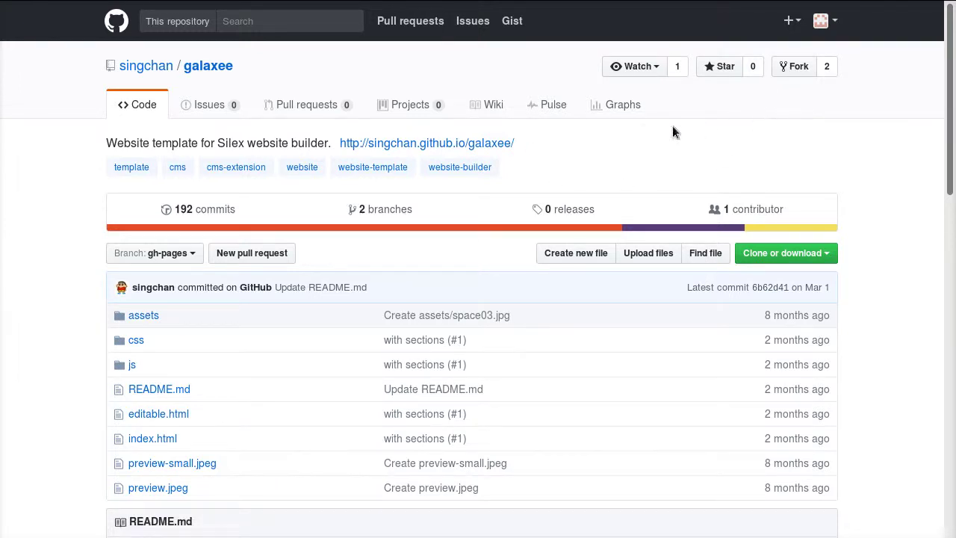
pyautogui.click(795, 69)
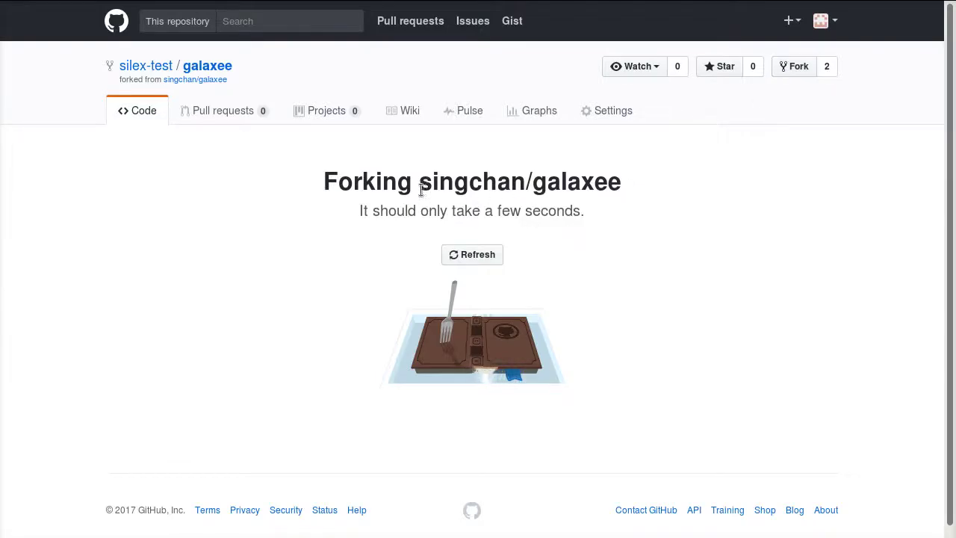
pyautogui.moveTo(421, 185); pyautogui.dragTo(626, 186)
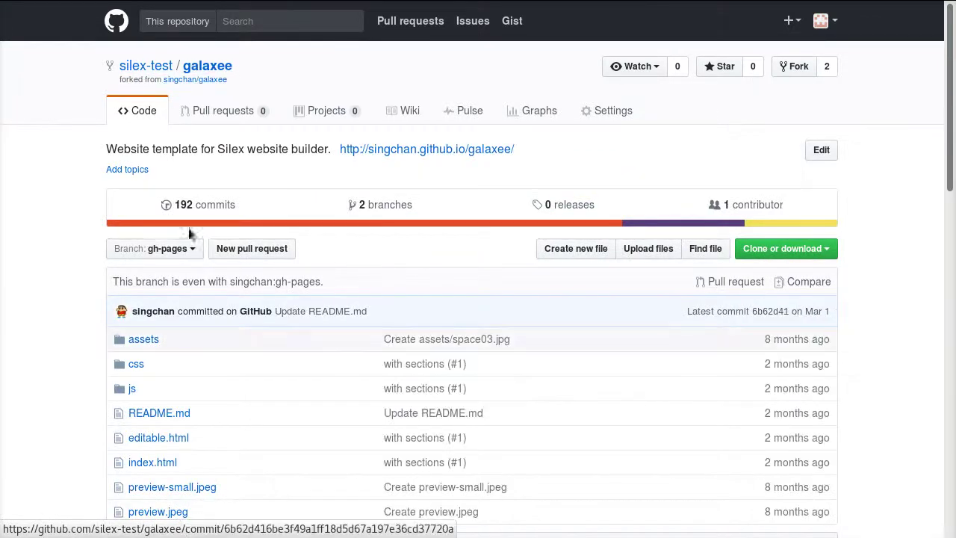
pyautogui.scroll(-4, 201, 220)
pyautogui.scroll(4, 314, 222)
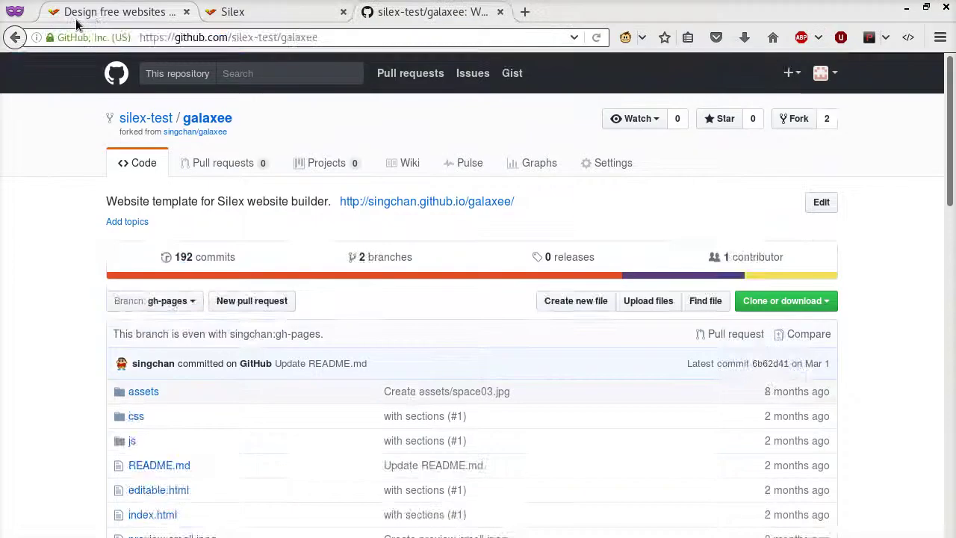
# Switch to the Silex website, start its editor and authorize GitHub as the cloud drive for importing an existing website
pyautogui.click(88, 15)
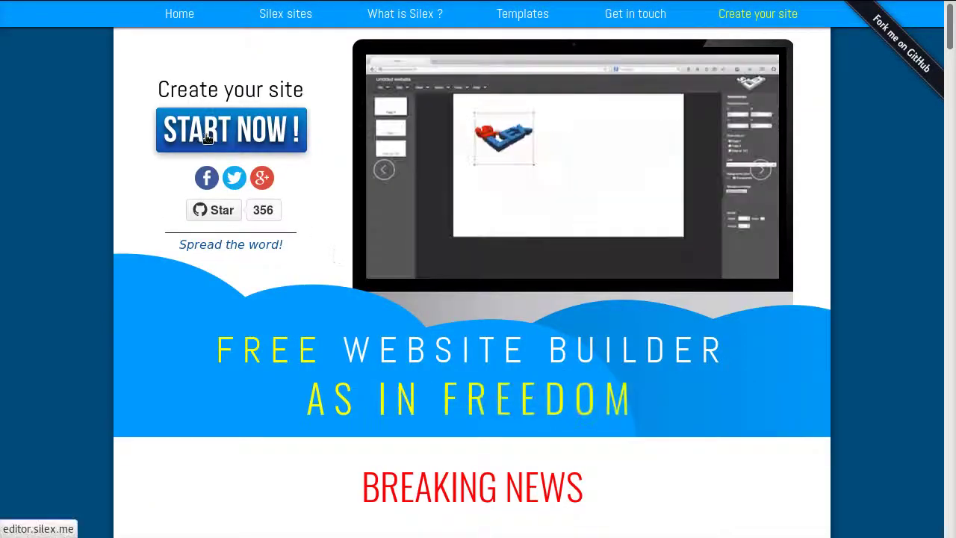
pyautogui.click(212, 132)
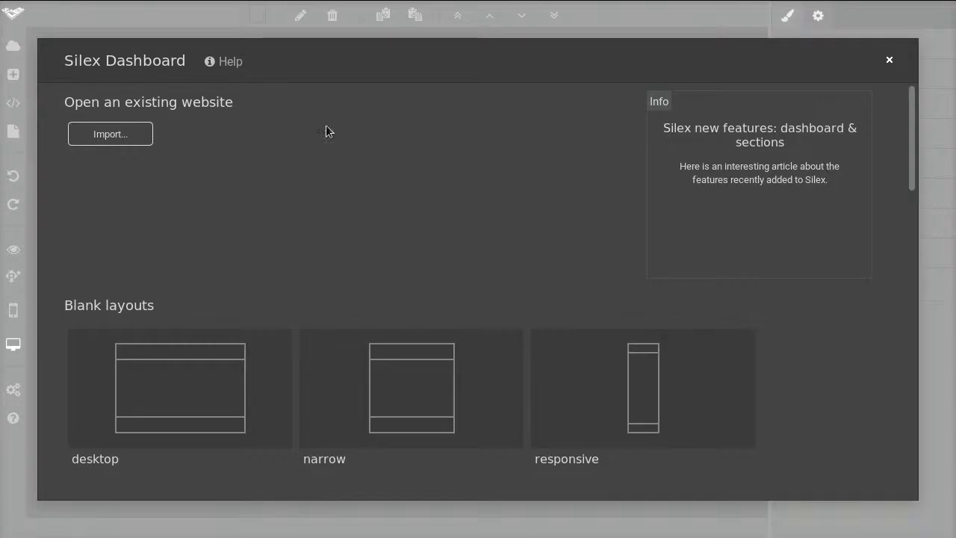
pyautogui.click(106, 138)
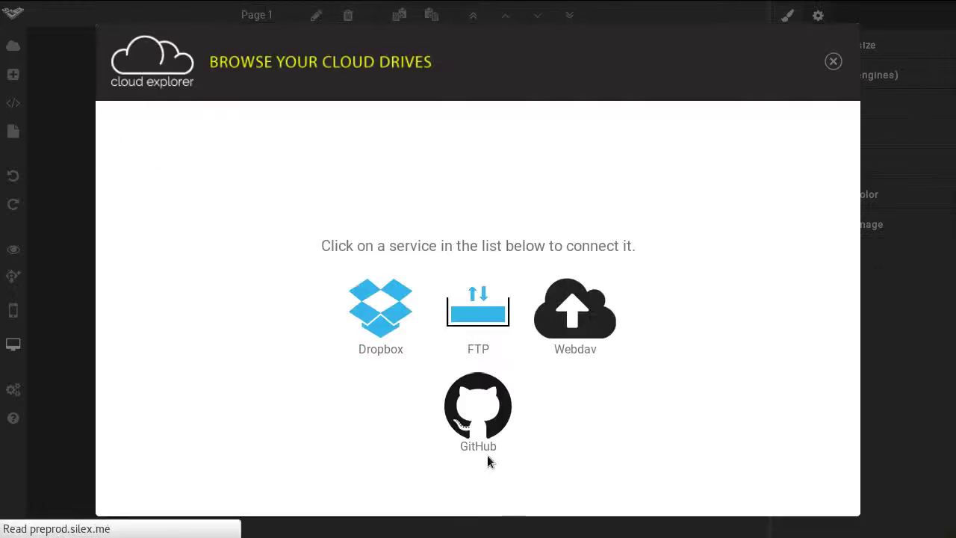
pyautogui.click(484, 406)
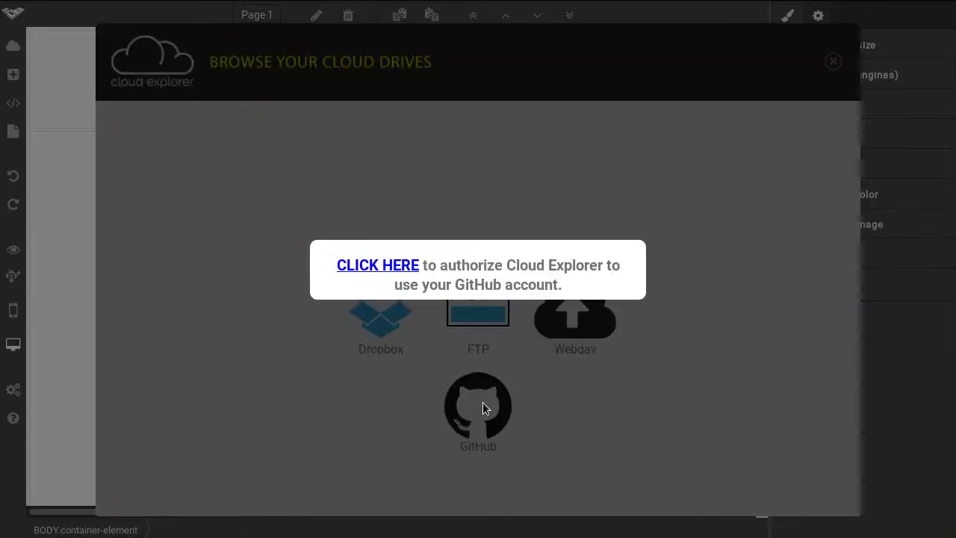
pyautogui.click(385, 266)
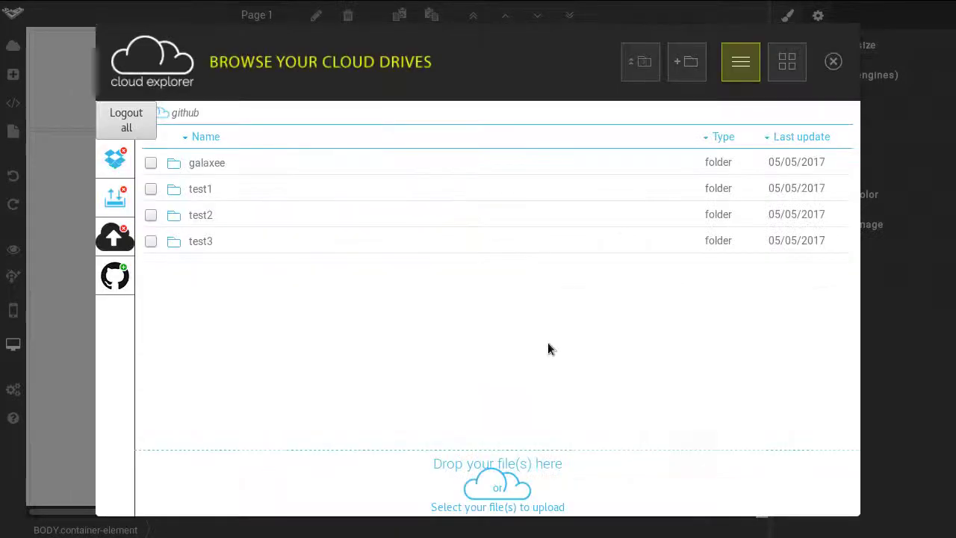
# Open editable.html from the gh-pages branch of the galaxee repository
pyautogui.click(208, 169)
pyautogui.click(207, 163)
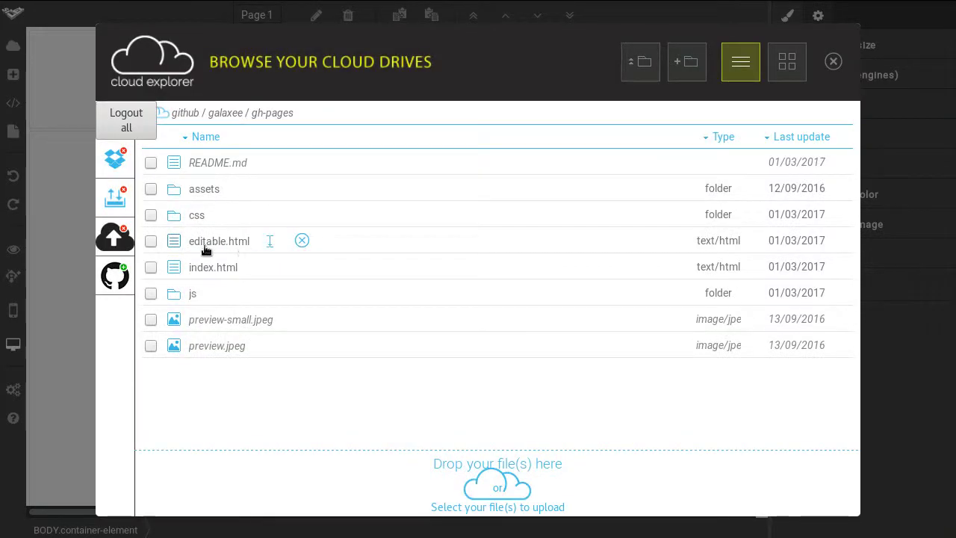
pyautogui.click(215, 242)
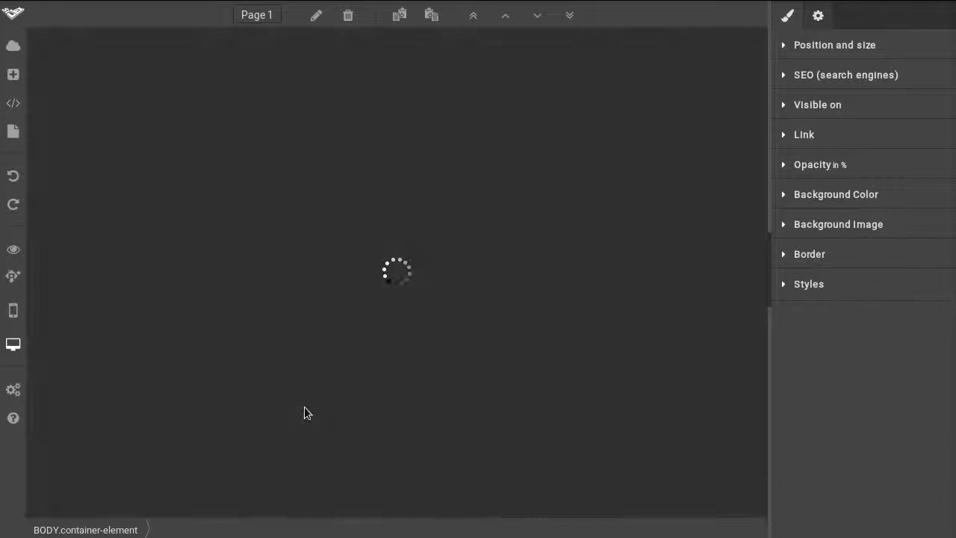
# Look through the imported galaxee home page in the editor and in the website preview, then close the preview
pyautogui.scroll(-7, 378, 264)
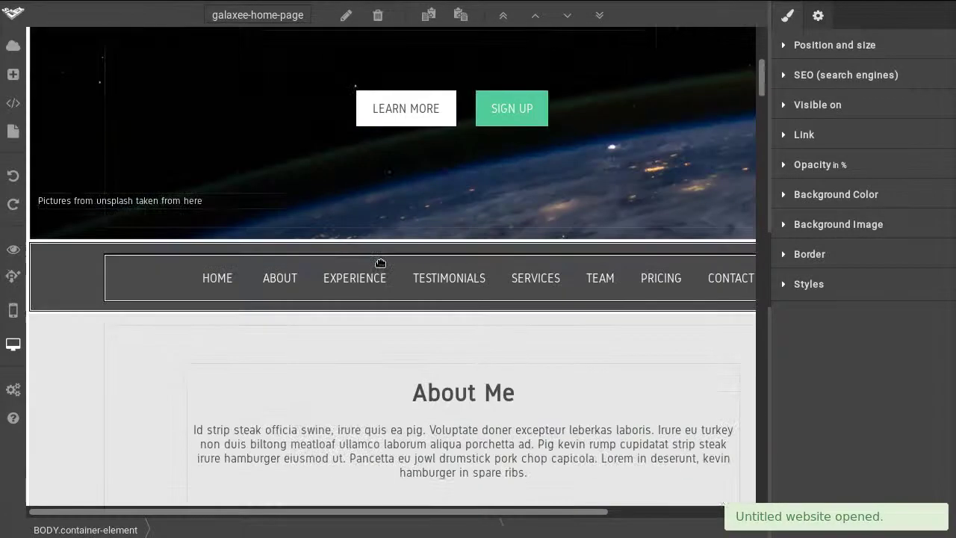
pyautogui.scroll(7, 380, 264)
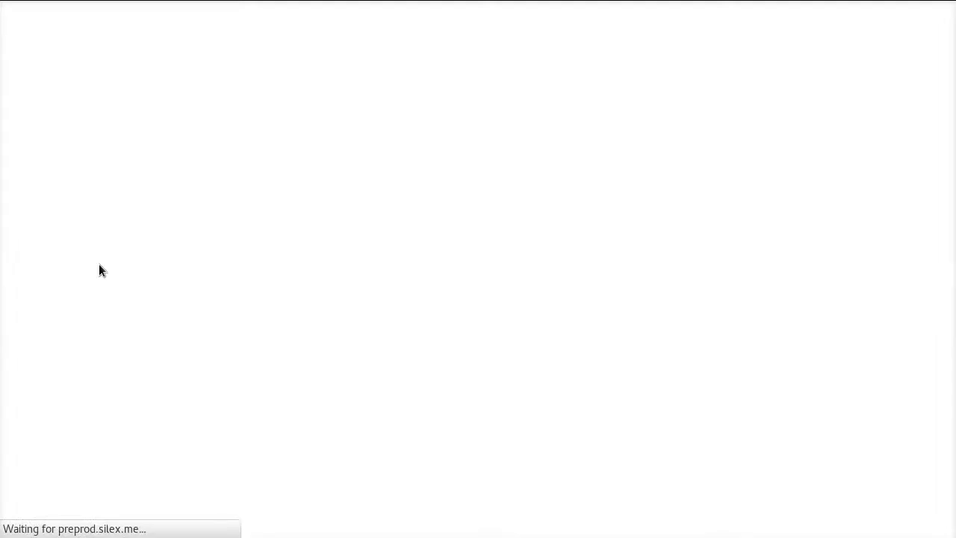
pyautogui.scroll(-10, 694, 278)
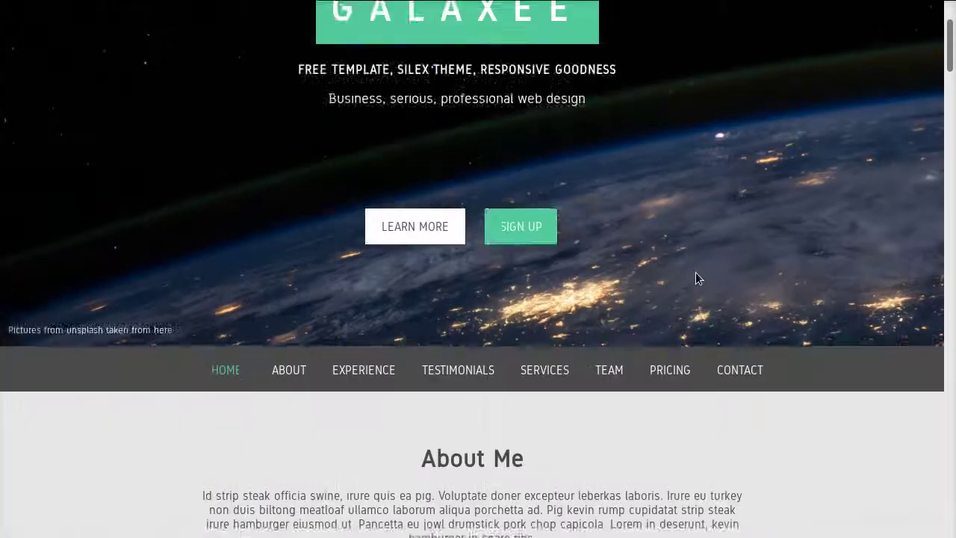
pyautogui.scroll(10, 685, 275)
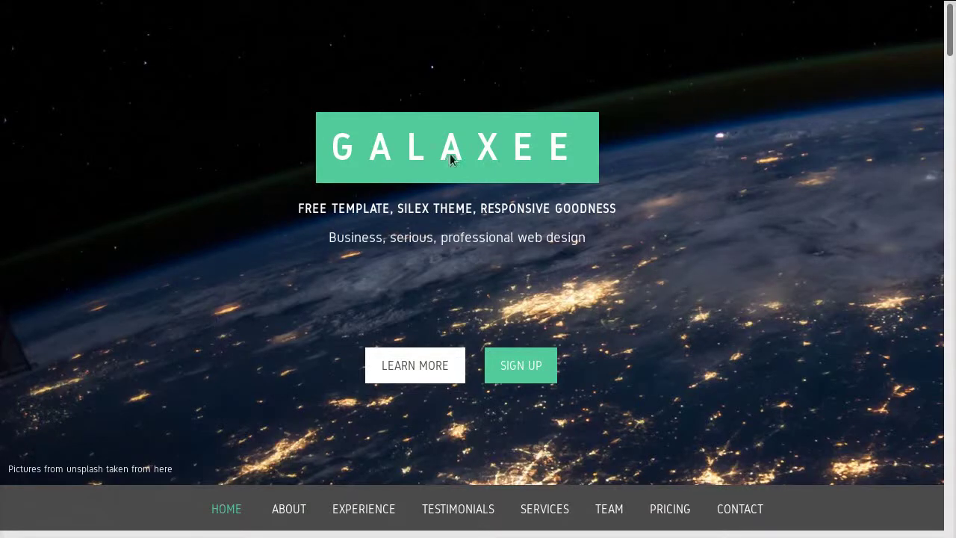
pyautogui.hotkey('ctrl', 'w')
# Upload Silex_carbon_logo.jpg to the galaxee assets folder and set it as the background image of the GALAXEE header section
pyautogui.click(78, 236)
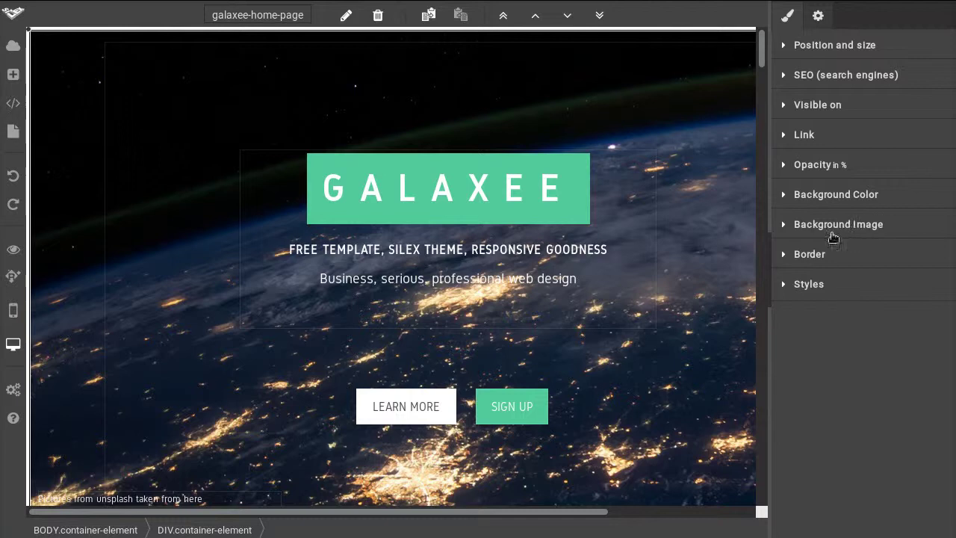
pyautogui.click(804, 228)
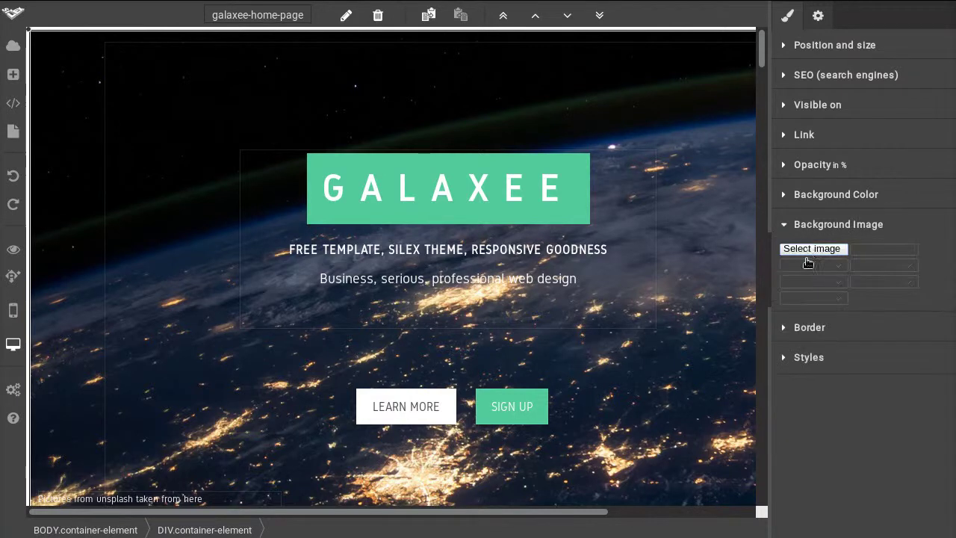
pyautogui.click(739, 278)
pyautogui.click(72, 258)
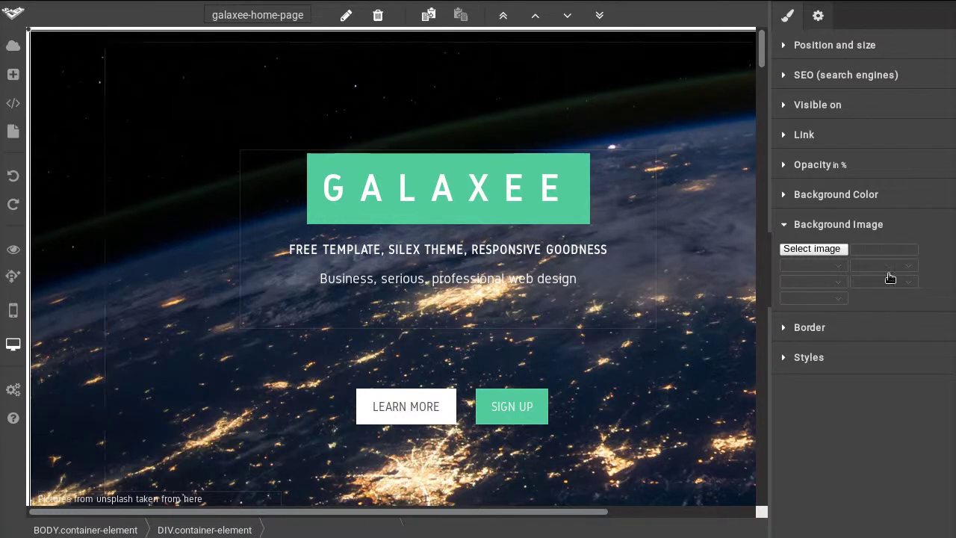
pyautogui.click(819, 252)
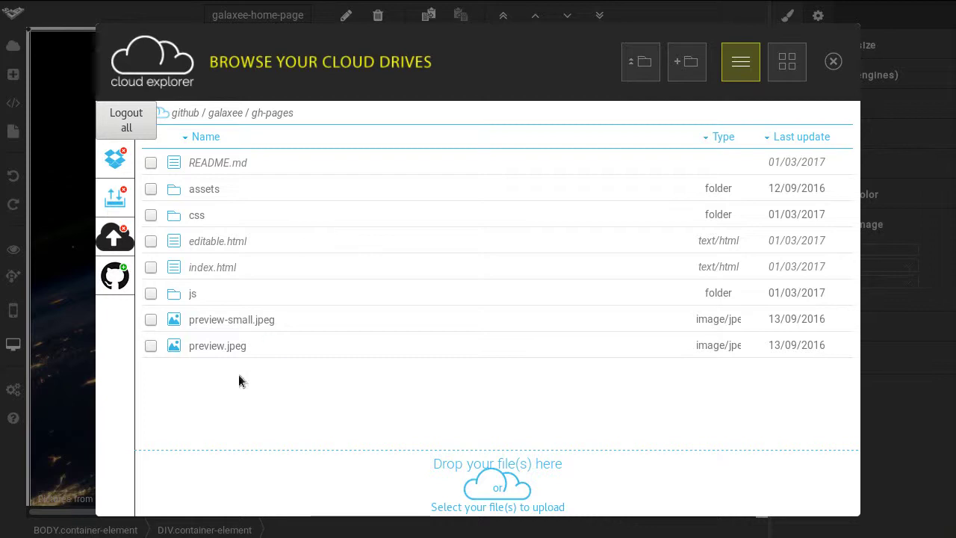
pyautogui.click(206, 189)
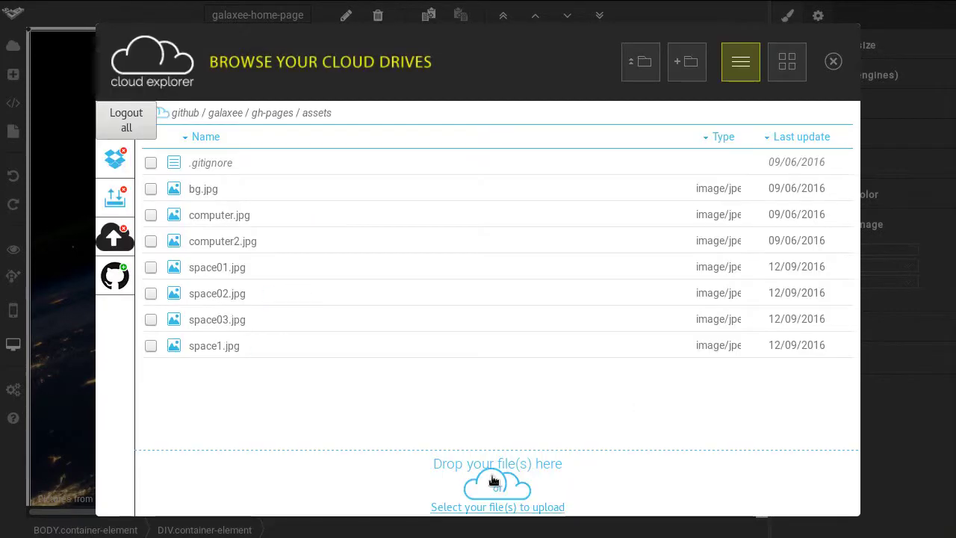
pyautogui.click(465, 503)
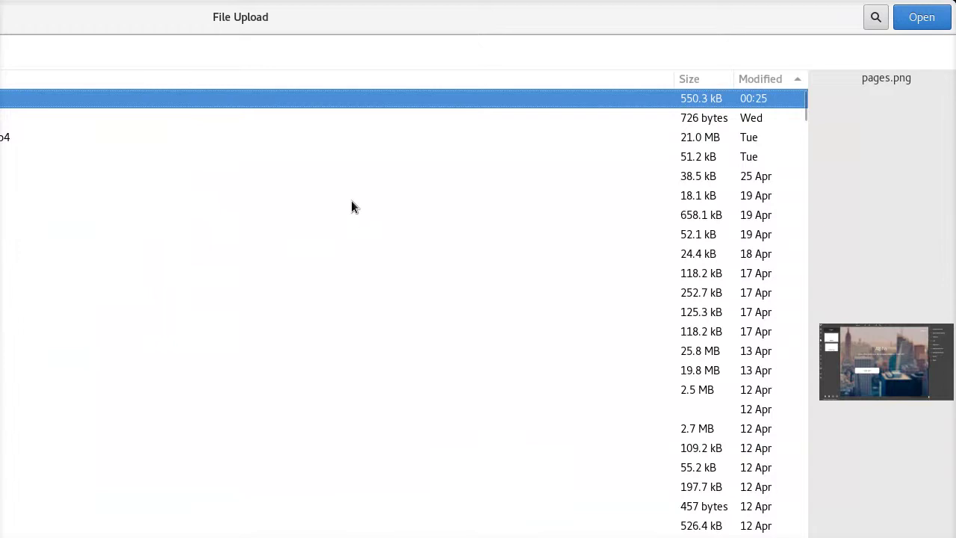
pyautogui.press('Down')
pyautogui.press('Down')
pyautogui.press('Down')
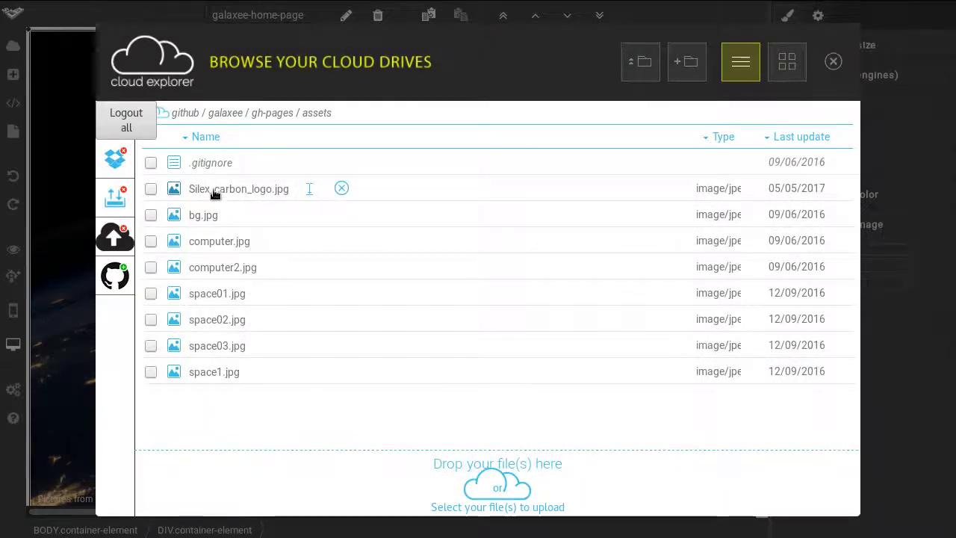
pyautogui.click(214, 191)
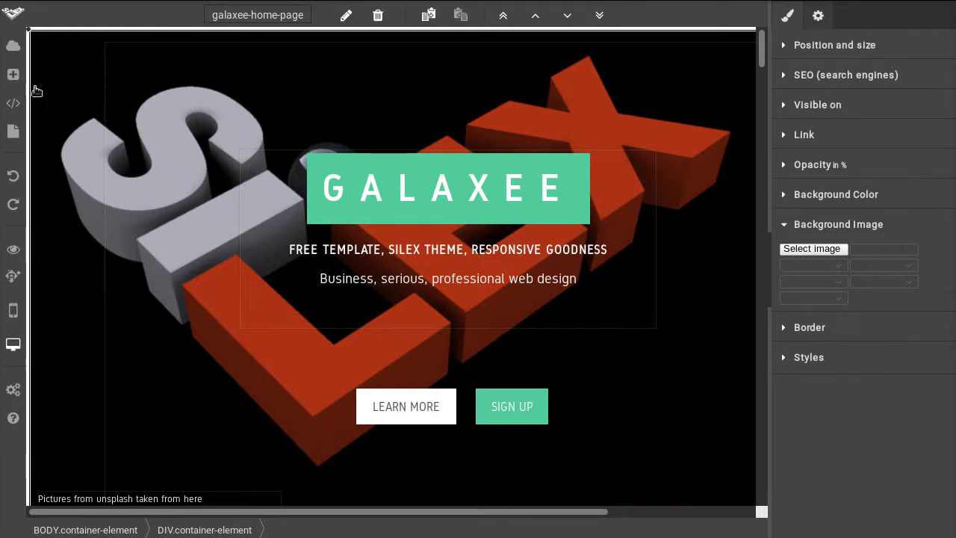
# Save the website and preview the home page with its new header background
pyautogui.click(13, 45)
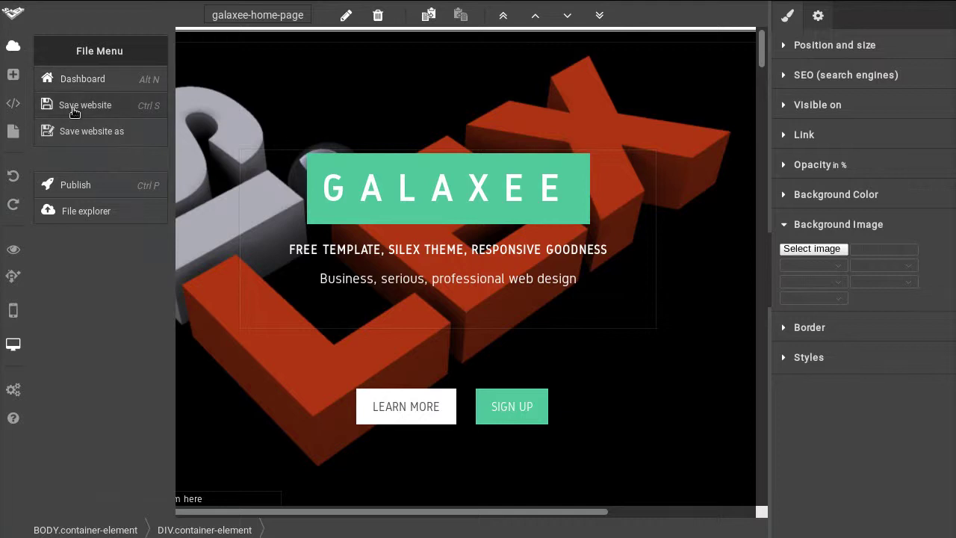
pyautogui.click(73, 107)
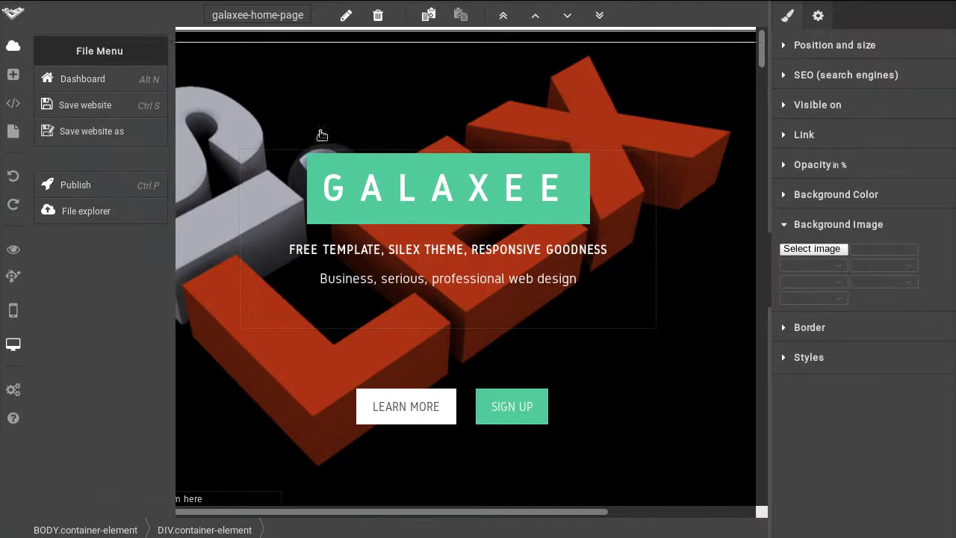
pyautogui.click(14, 251)
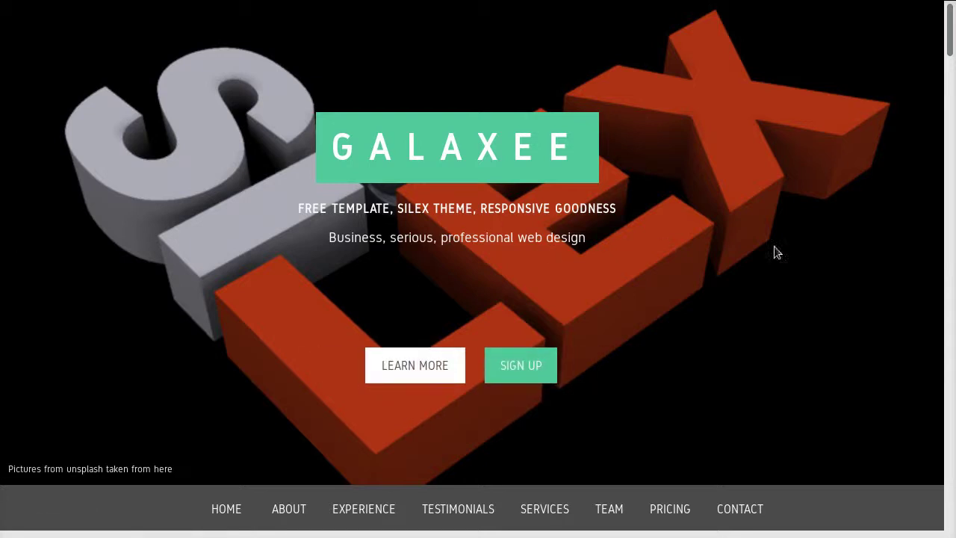
pyautogui.scroll(-5, 777, 265)
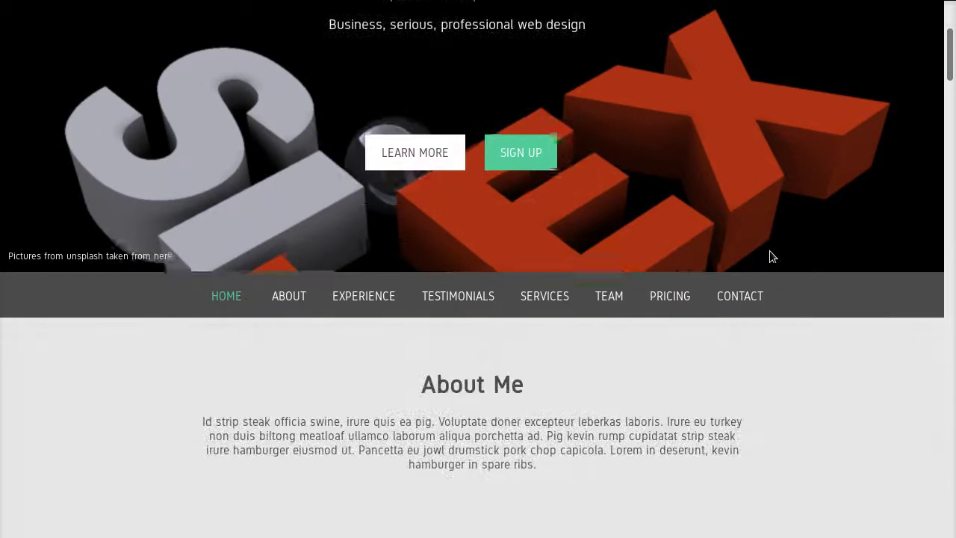
pyautogui.scroll(5, 768, 254)
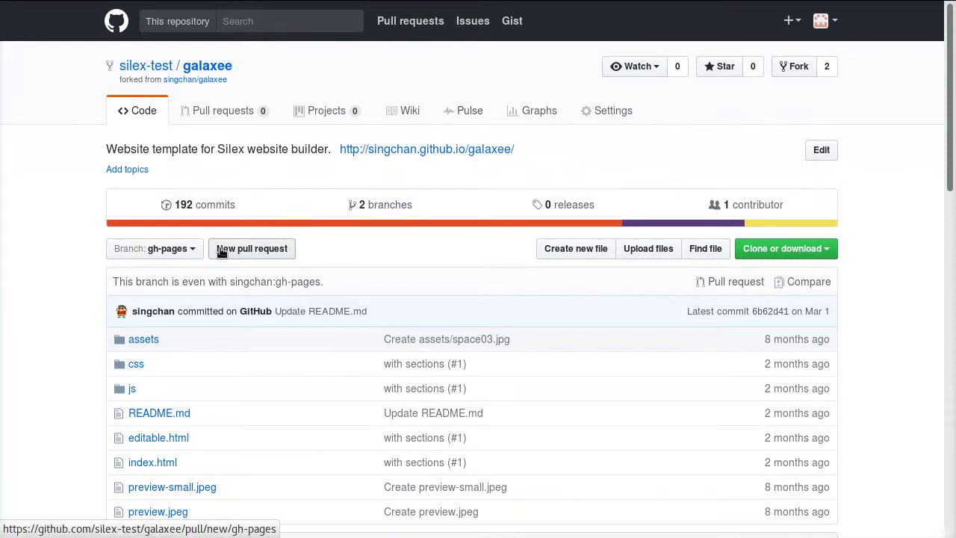
# On GitHub, create a pull request titled "encore mieux" from the fork's gh-pages branch to the original galaxee repository's gh-pages branch
pyautogui.click(258, 255)
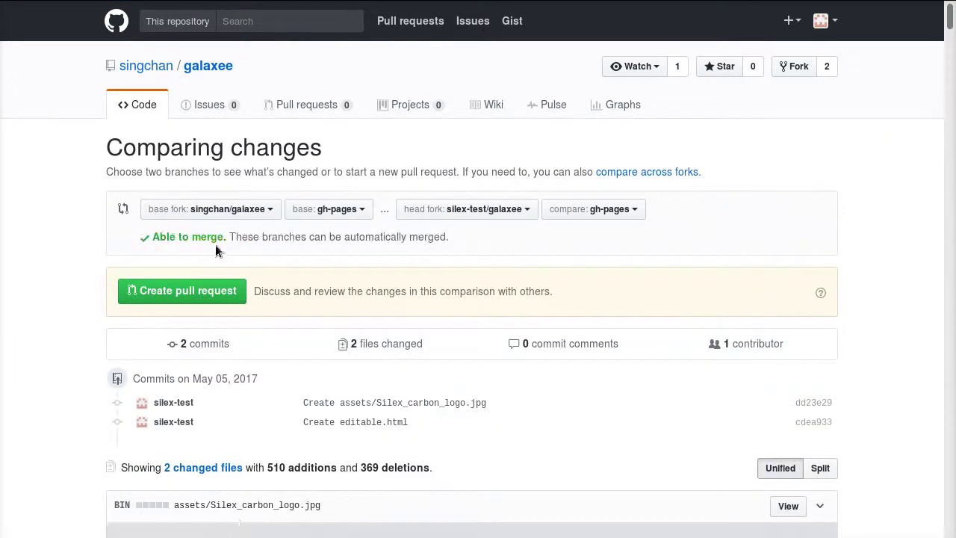
pyautogui.click(182, 294)
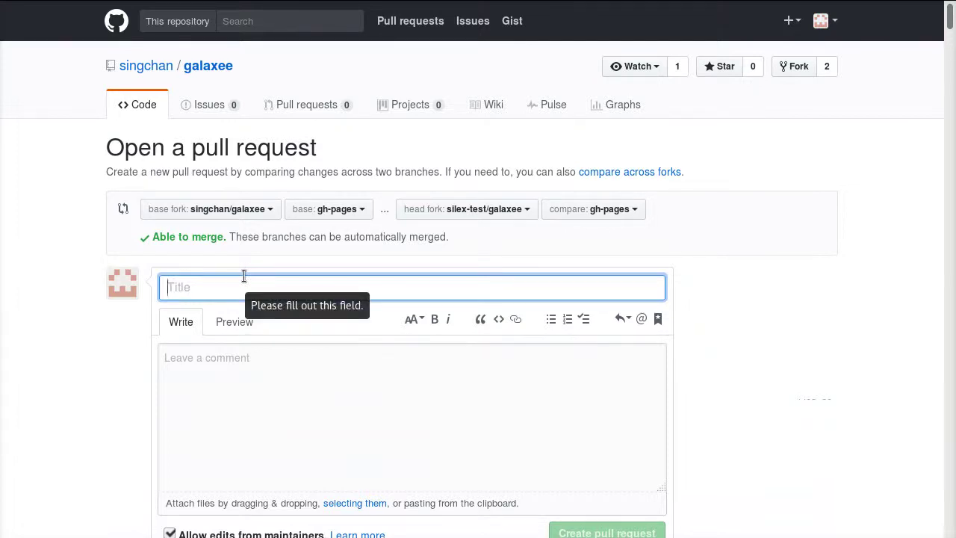
pyautogui.write('encore mieux')
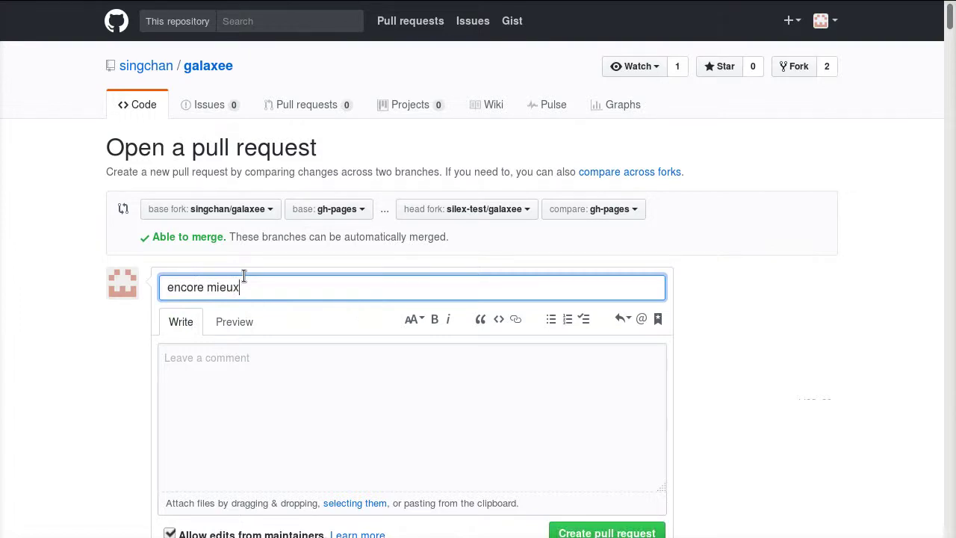
pyautogui.press('Return')
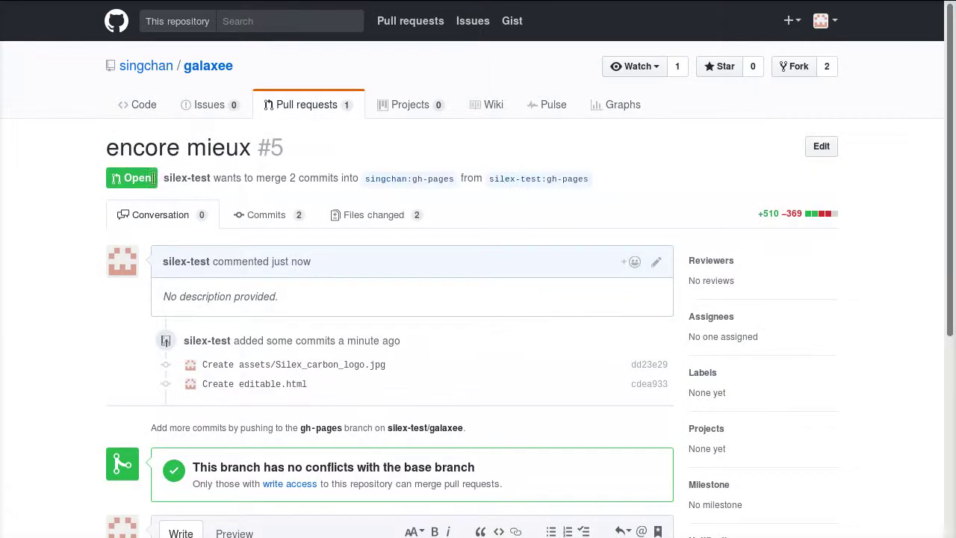
pyautogui.doubleClick(153, 178)
pyautogui.click(418, 196)
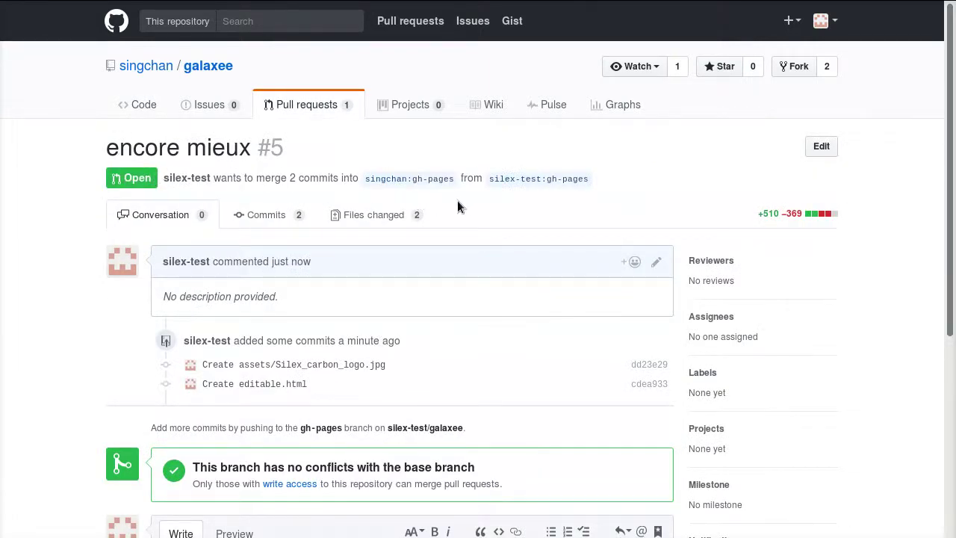